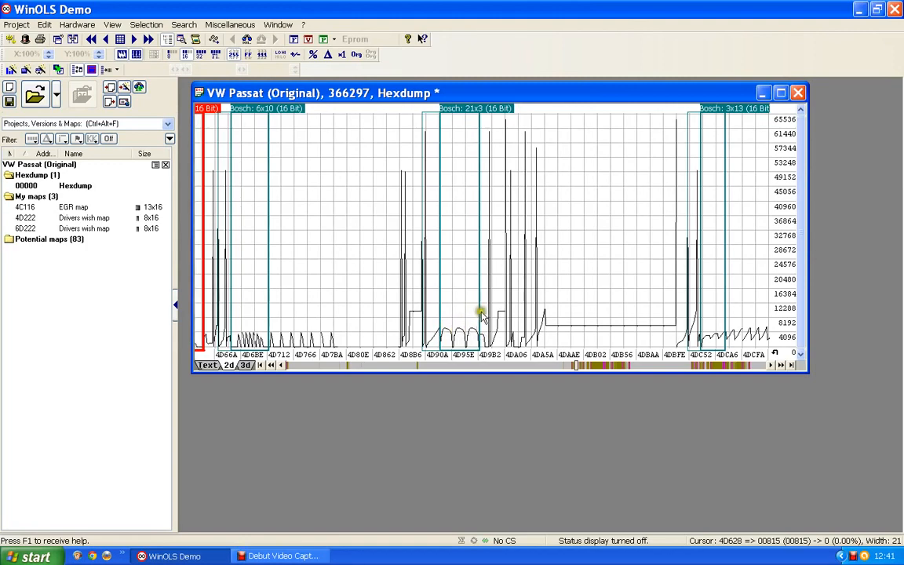
# Step: Open the potential Bosch 21x3 (16 Bit) map from the hexdump as a map and reposition its window over the graph
pyautogui.click(460, 110)
pyautogui.doubleClick(459, 113)
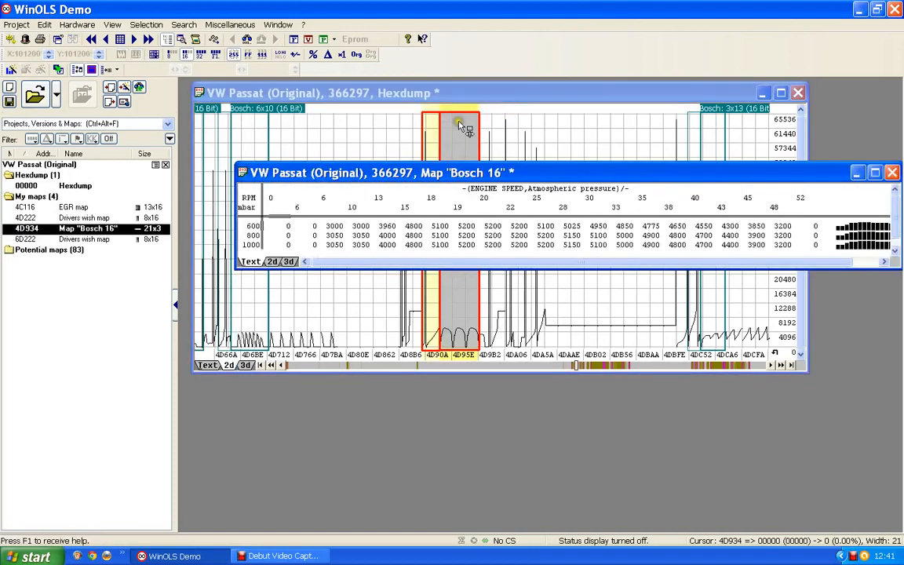
pyautogui.click(464, 292)
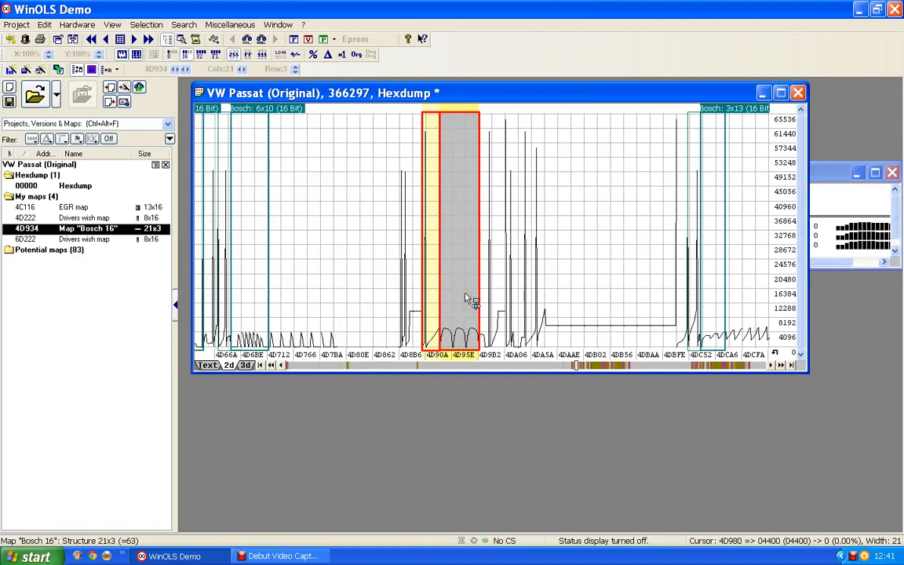
pyautogui.click(465, 294)
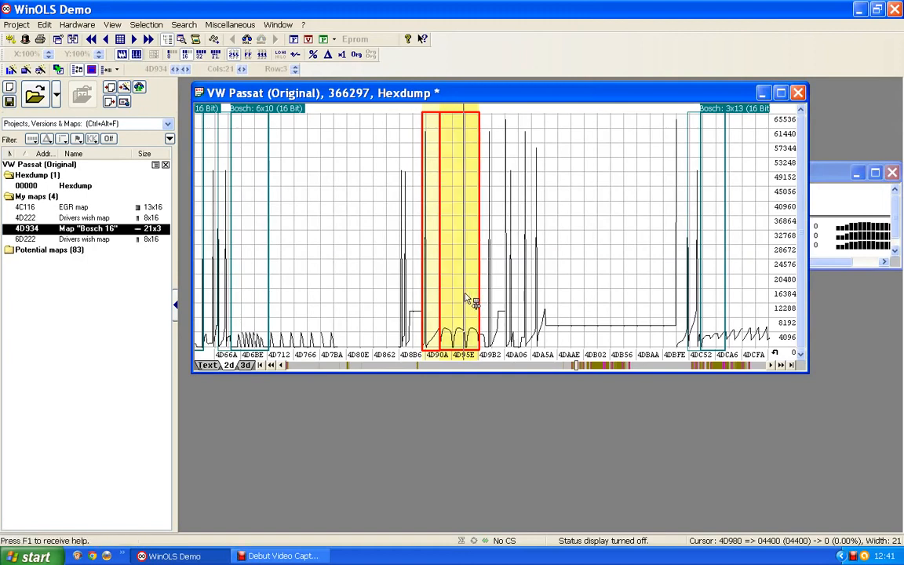
pyautogui.click(820, 176)
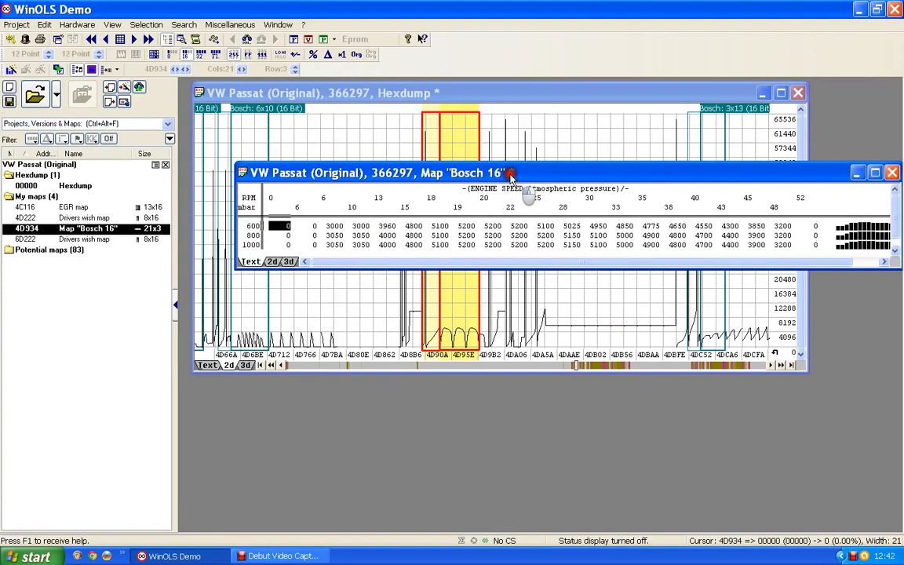
pyautogui.moveTo(515, 177); pyautogui.dragTo(482, 167)
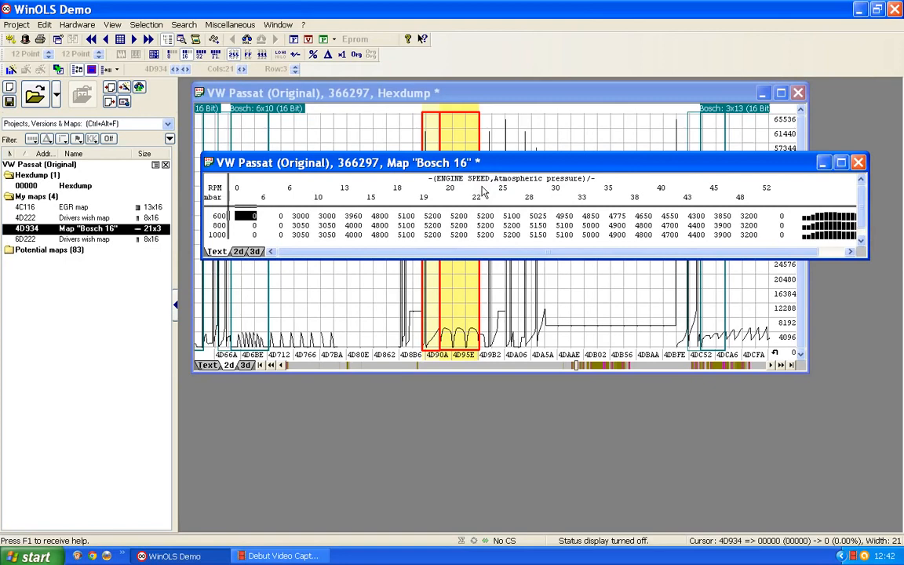
# Step: Name the 21x3 map "Torque limit map", with description "I.Q" and unit "mg/stroke"
pyautogui.doubleClick(502, 226)
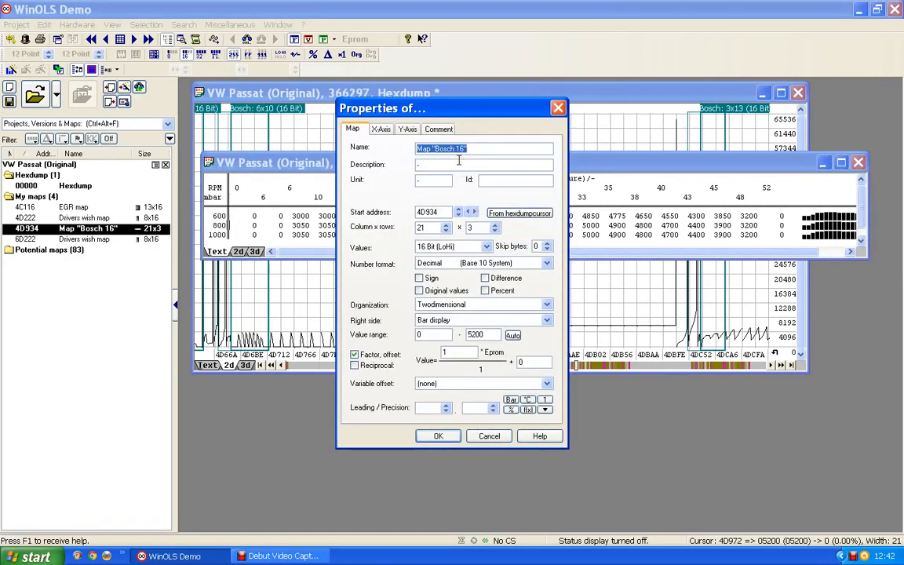
pyautogui.write('Torque limit map')
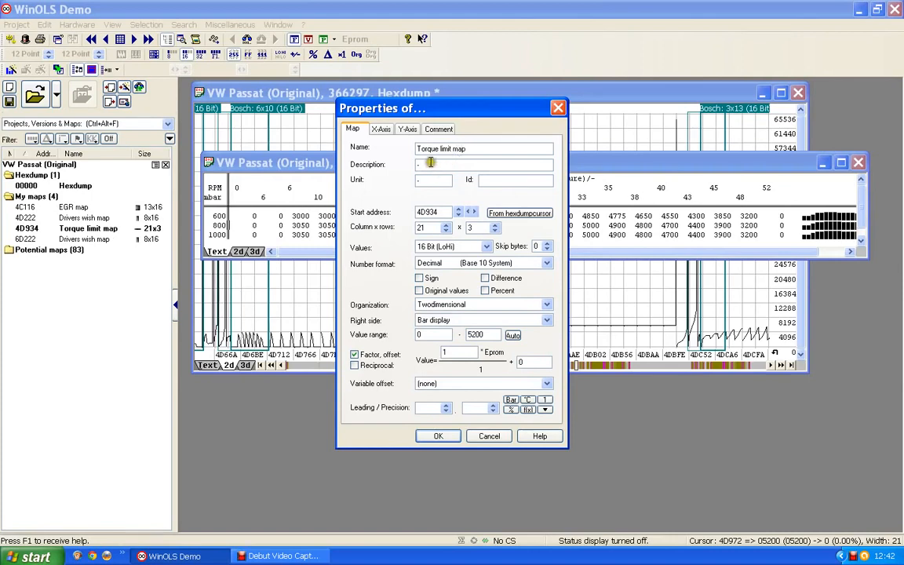
pyautogui.click(428, 162)
pyautogui.write('0')
pyautogui.click(427, 180)
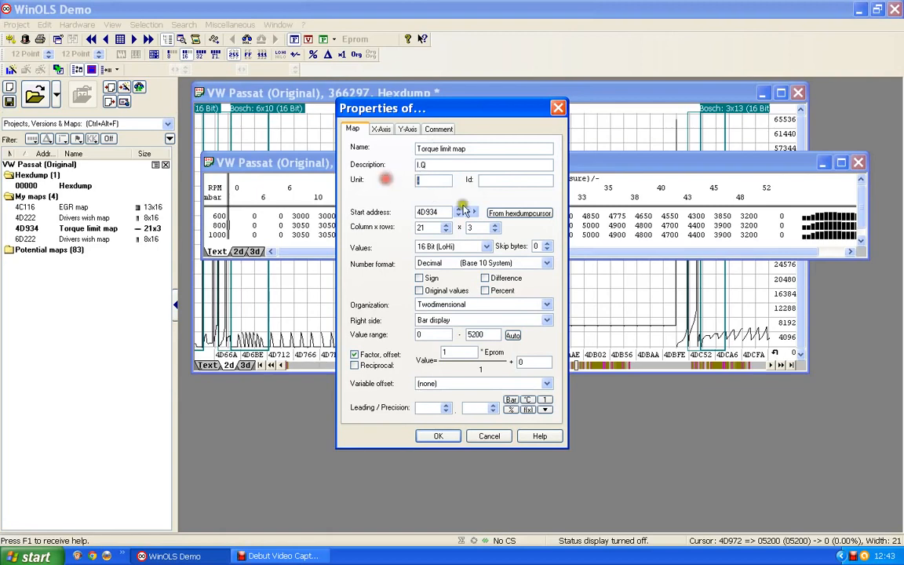
pyautogui.write('m')
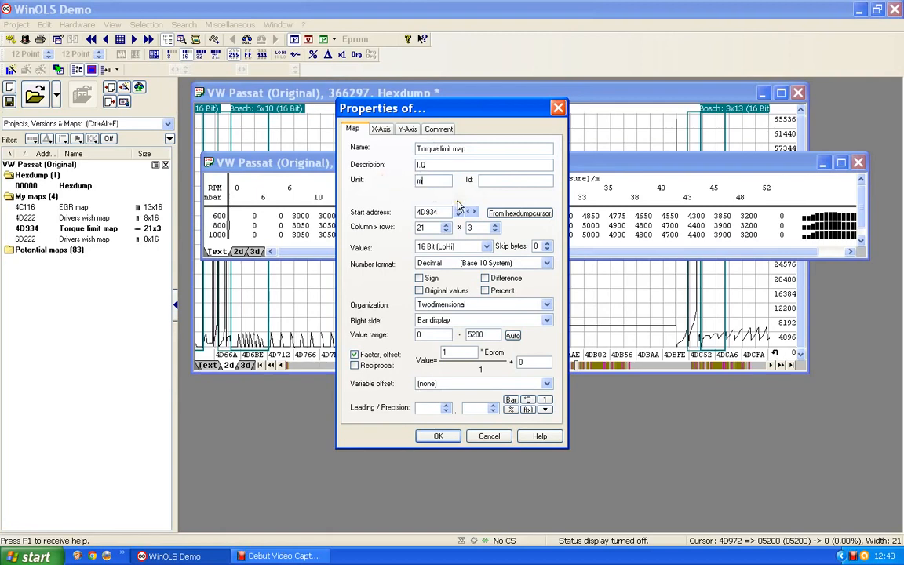
pyautogui.write('g/stroke')
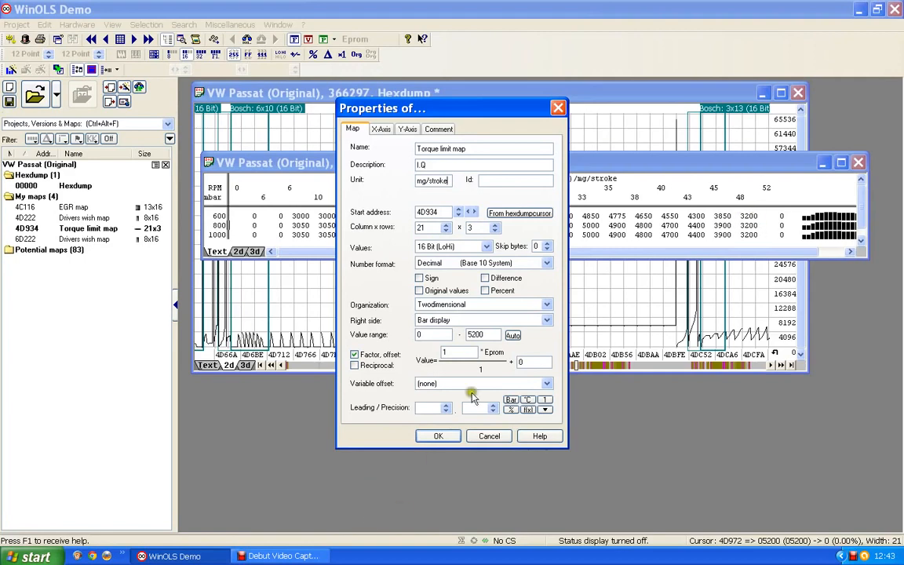
# Step: Set the torque limit map's value factor to 0.01 and its precision to 2, and apply the properties
pyautogui.click(426, 354)
pyautogui.write('0.01')
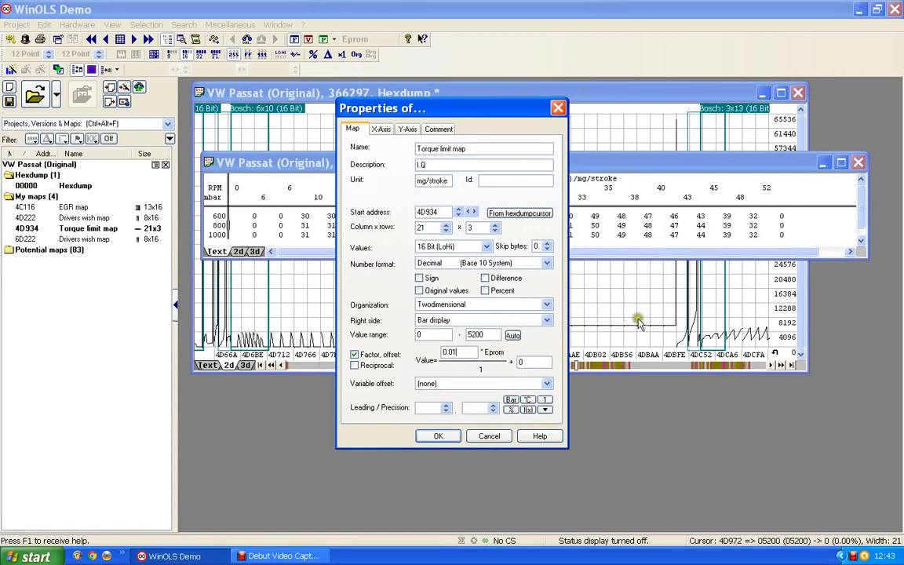
pyautogui.click(492, 408)
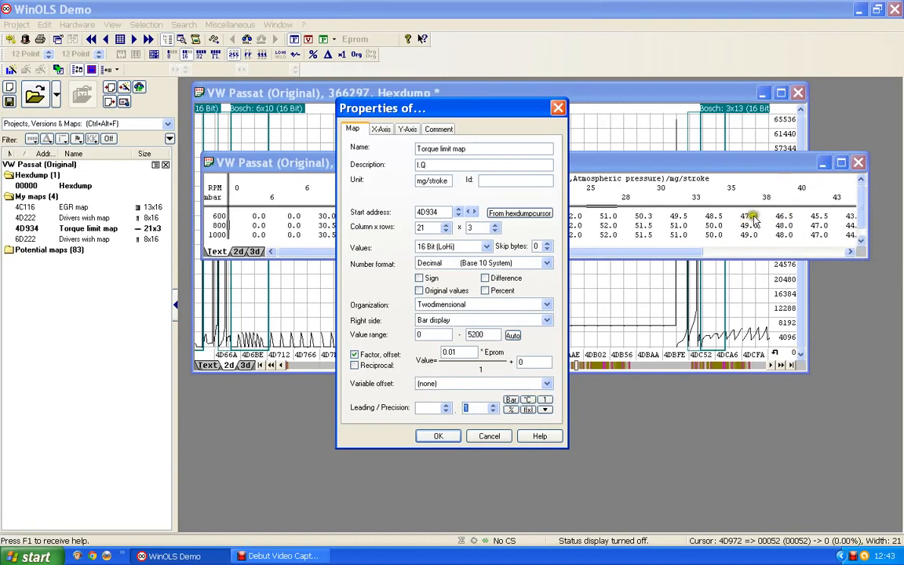
pyautogui.click(494, 411)
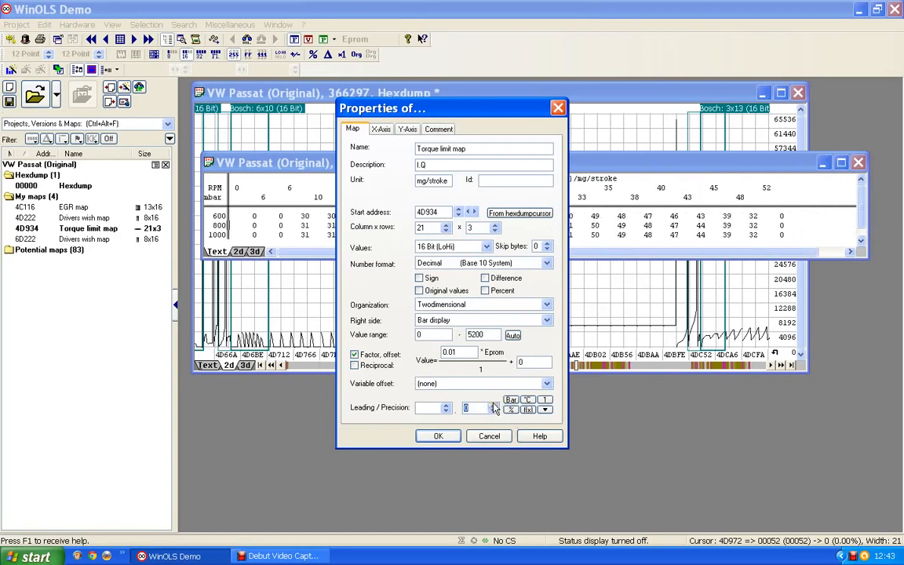
pyautogui.click(493, 405)
pyautogui.click(493, 407)
pyautogui.click(493, 408)
pyautogui.click(493, 407)
pyautogui.click(493, 407)
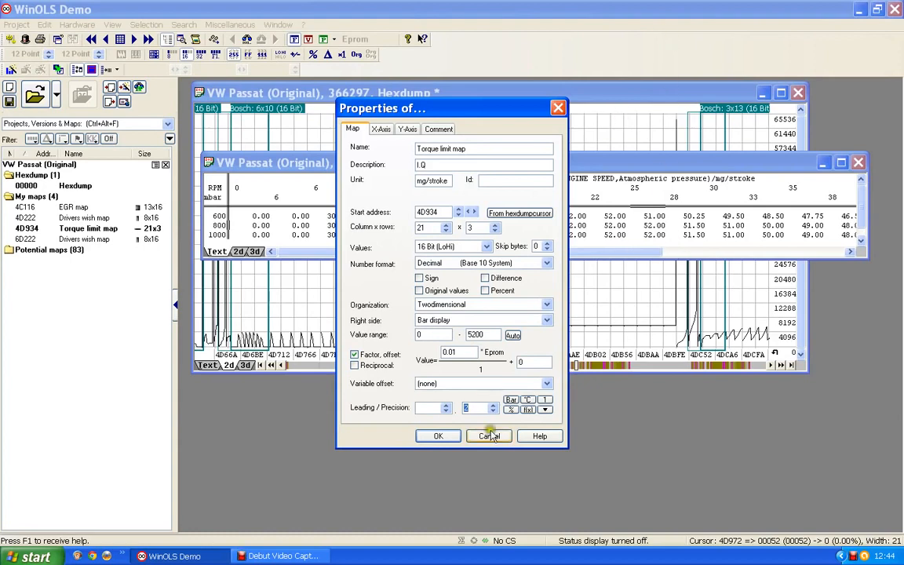
pyautogui.click(438, 437)
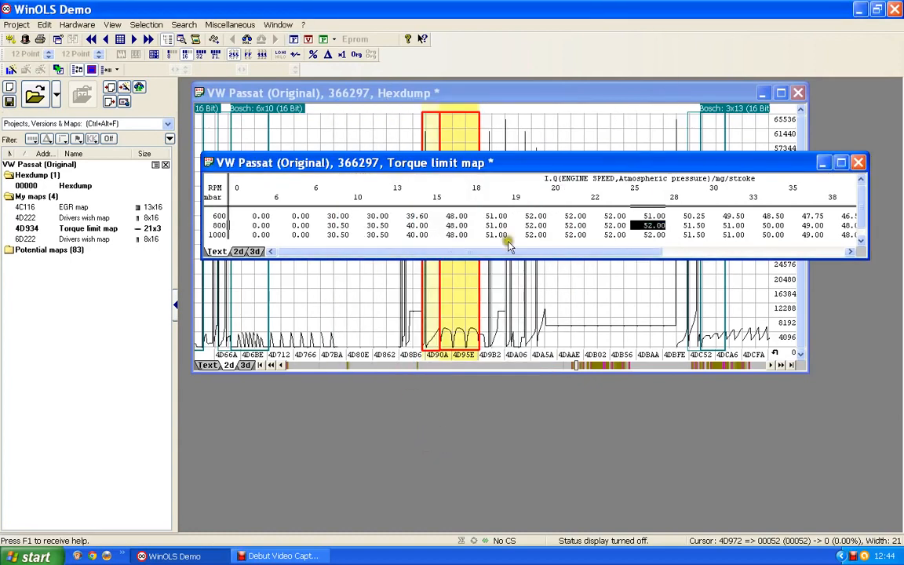
# Step: Set the factor of the torque limit map's engine speed X-axis to 1 and apply it
pyautogui.moveTo(506, 252); pyautogui.dragTo(539, 244)
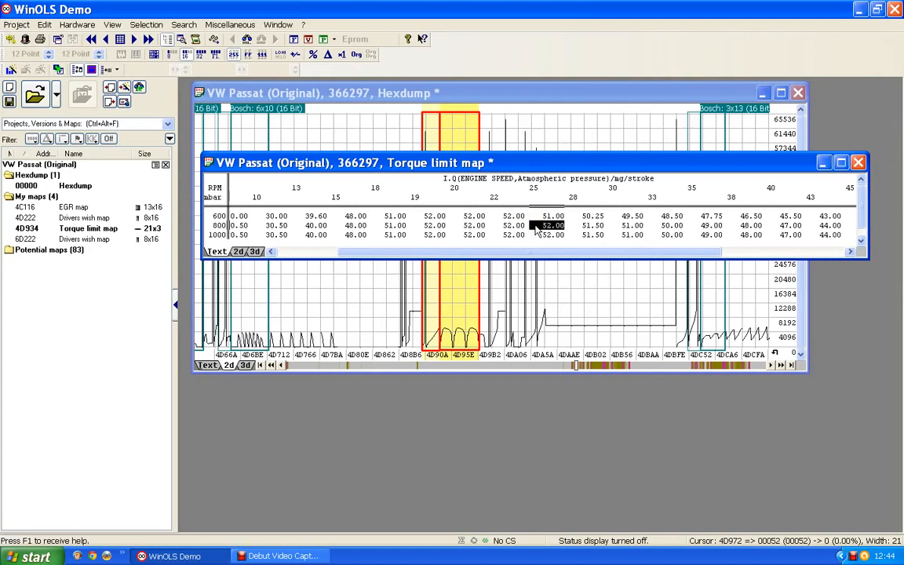
pyautogui.moveTo(495, 252)
pyautogui.mouseDown()
pyautogui.moveTo(651, 254)
pyautogui.moveTo(496, 252)
pyautogui.mouseUp()
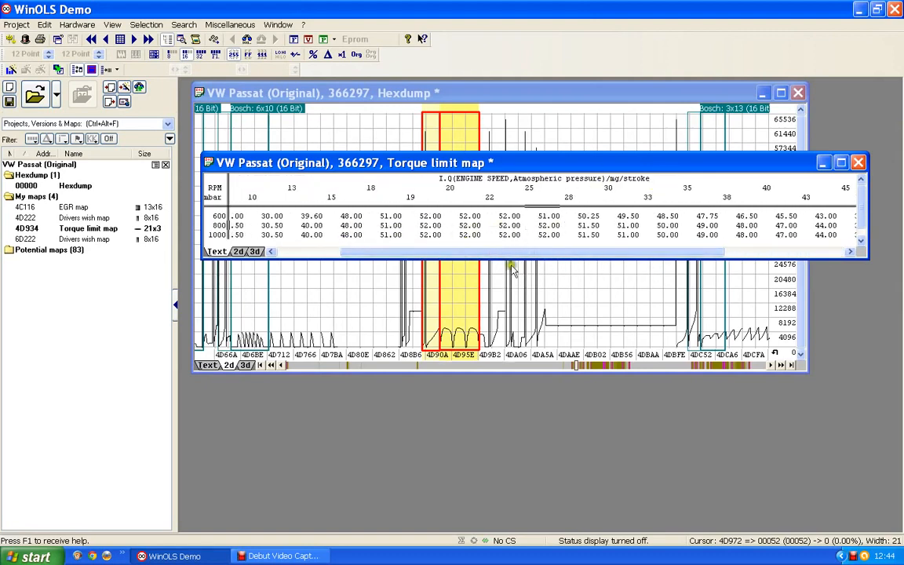
pyautogui.moveTo(558, 255); pyautogui.dragTo(459, 252)
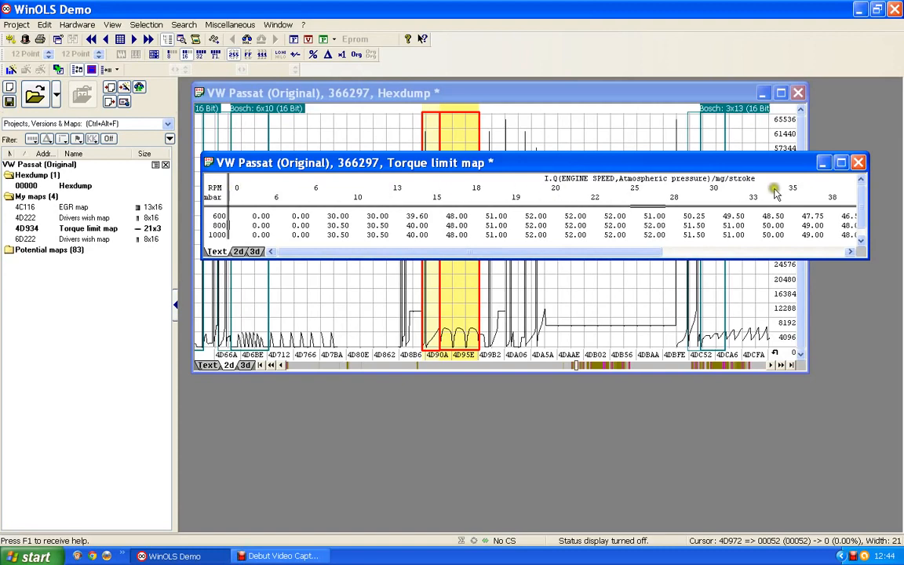
pyautogui.doubleClick(508, 198)
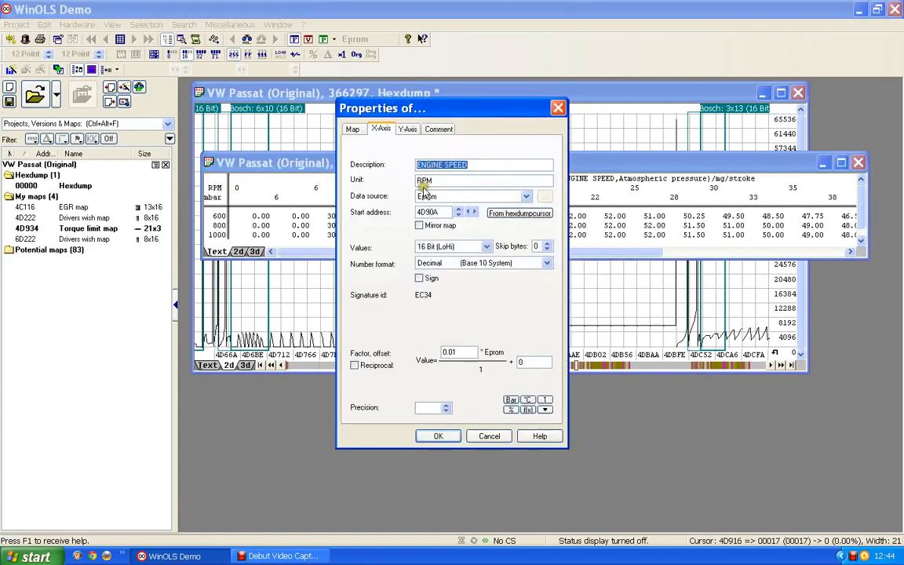
pyautogui.click(458, 351)
pyautogui.moveTo(457, 351); pyautogui.dragTo(373, 353)
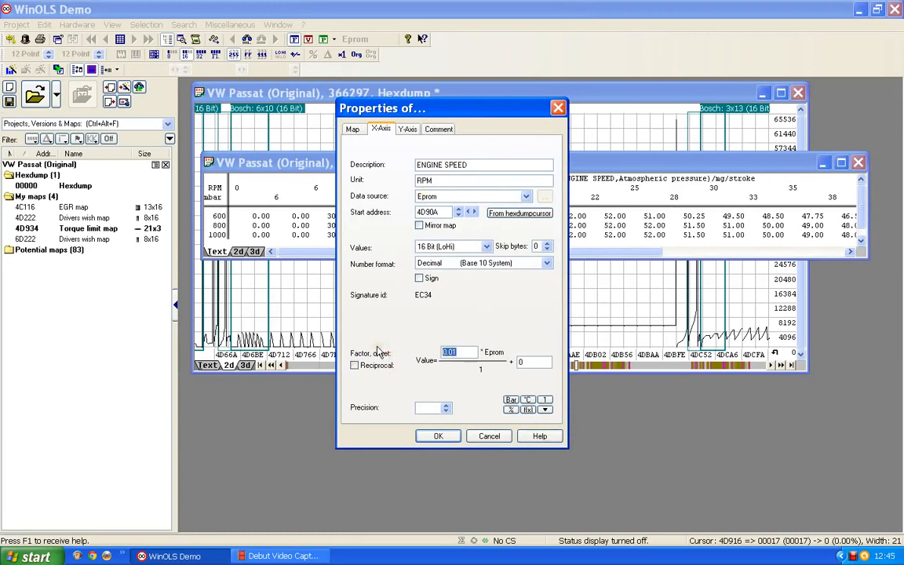
pyautogui.write('1')
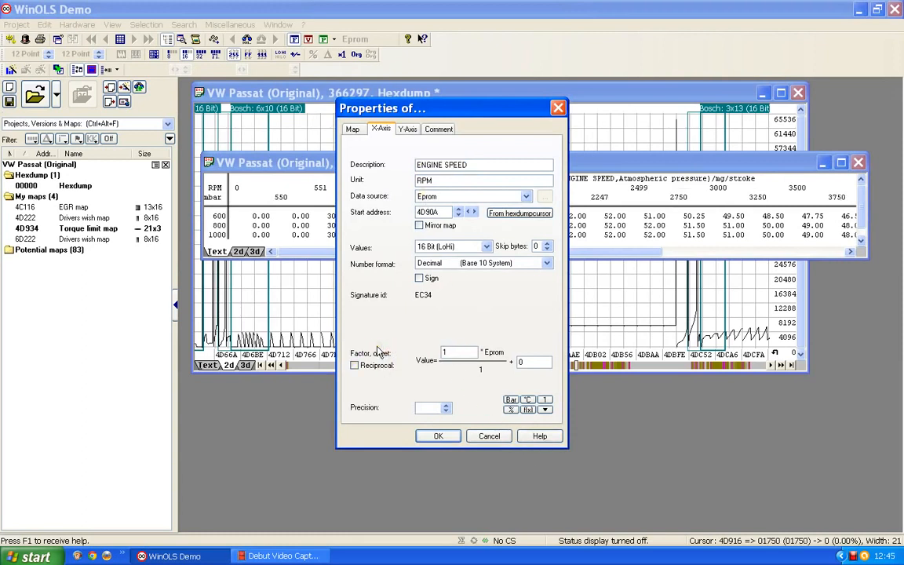
pyautogui.click(438, 435)
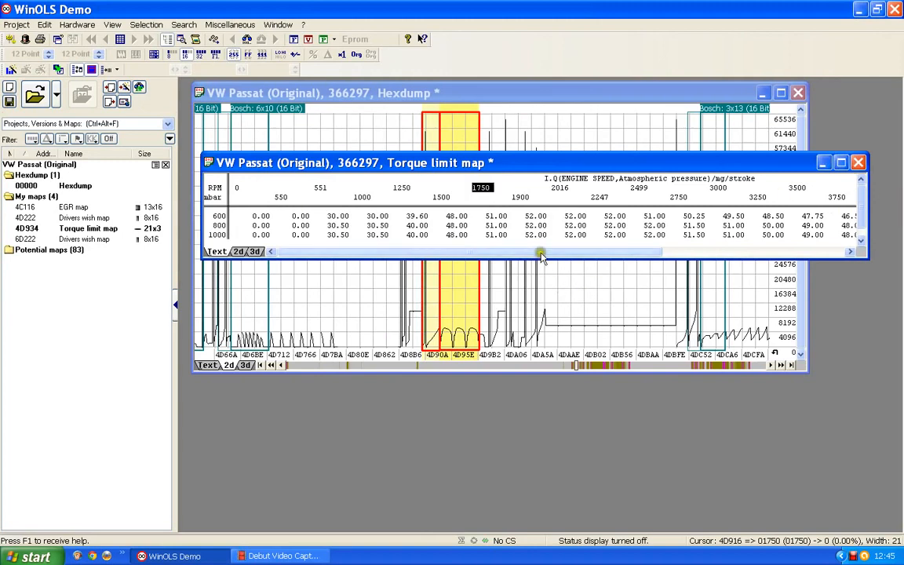
# Step: Examine the torque limit map's injection quantities across the whole RPM range and check the atmospheric pressure Y-axis properties
pyautogui.moveTo(541, 255); pyautogui.dragTo(724, 251)
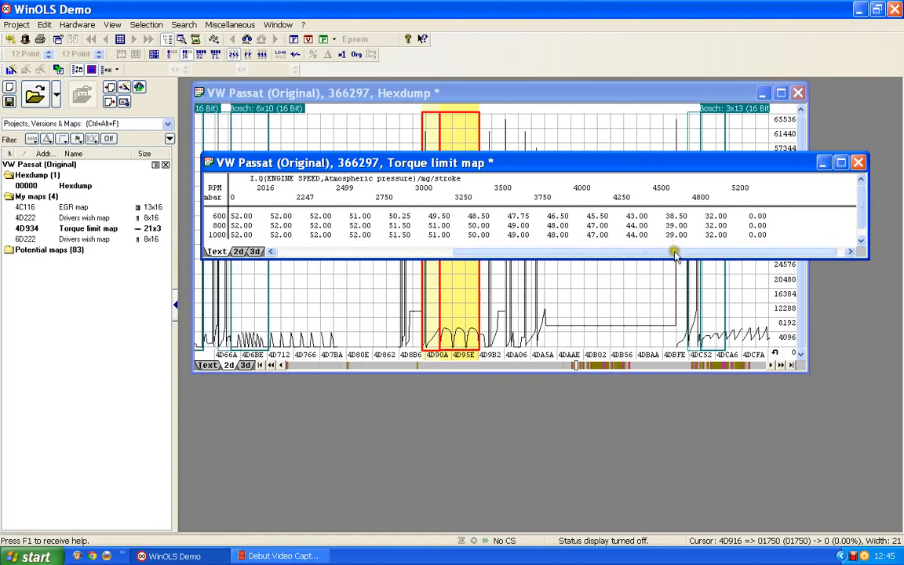
pyautogui.moveTo(616, 247); pyautogui.dragTo(665, 255)
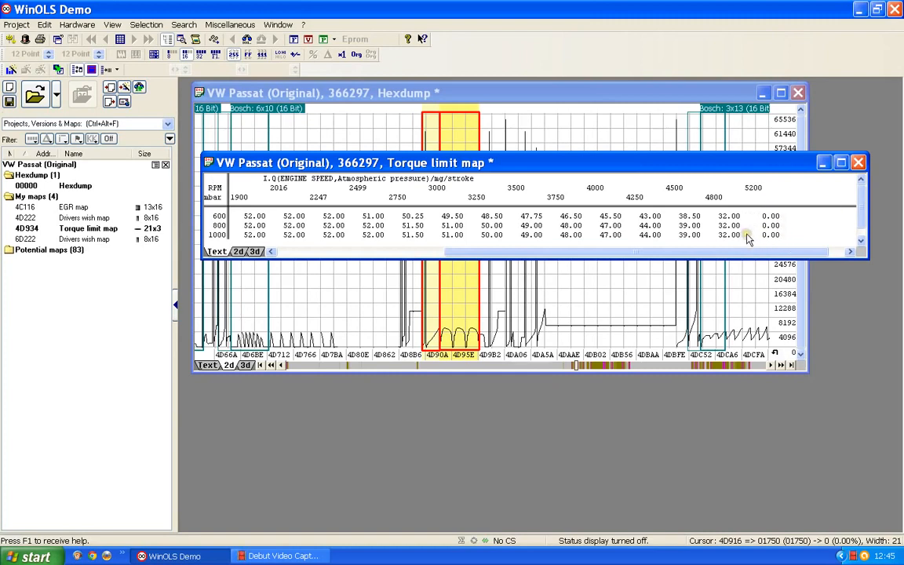
pyautogui.moveTo(713, 253); pyautogui.dragTo(463, 252)
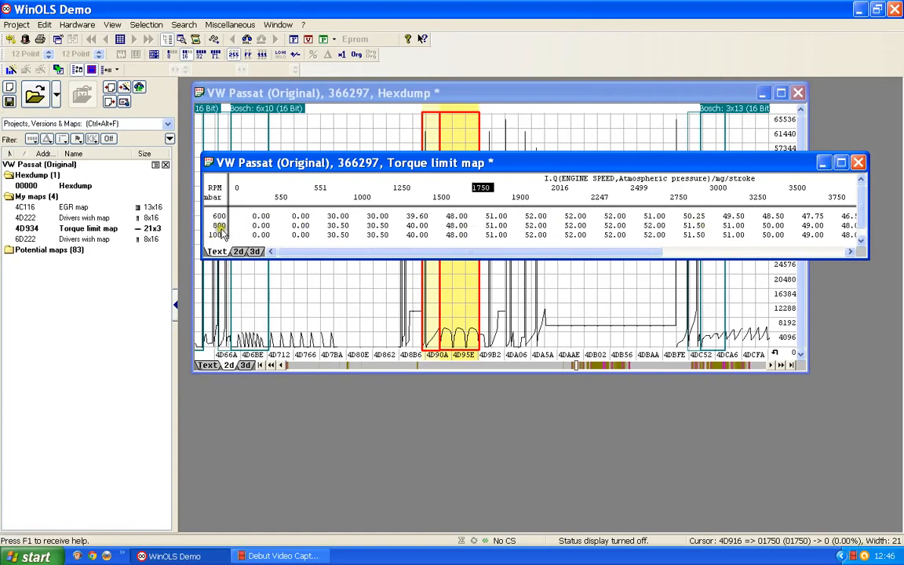
pyautogui.doubleClick(221, 227)
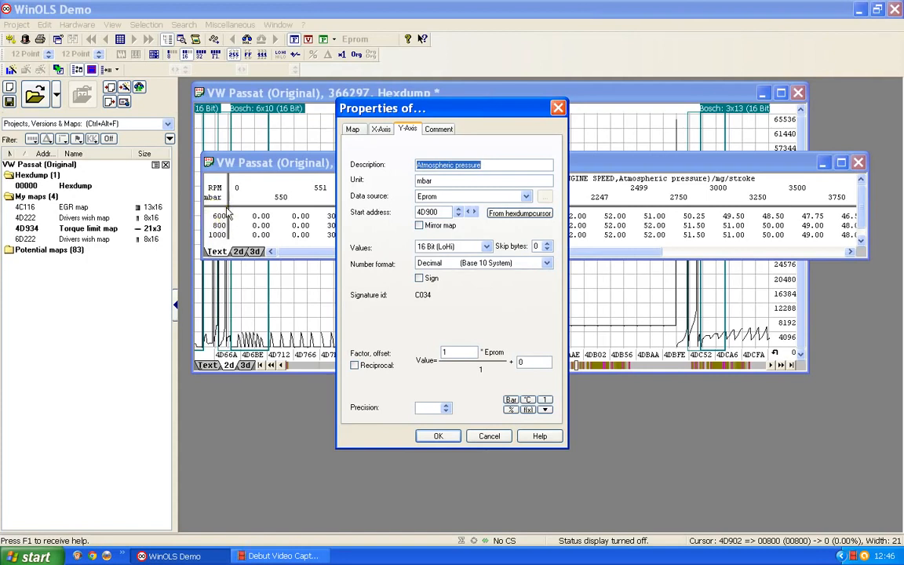
pyautogui.click(439, 438)
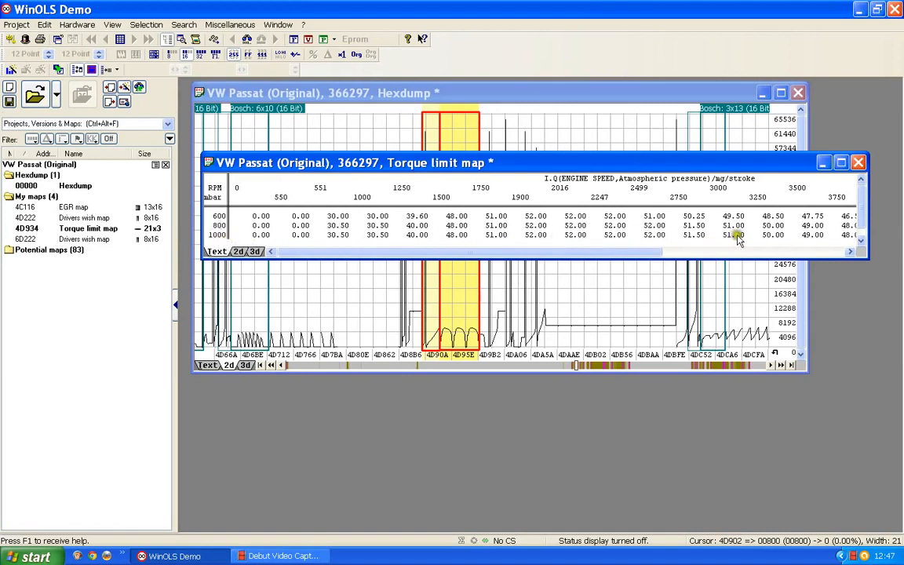
pyautogui.click(634, 256)
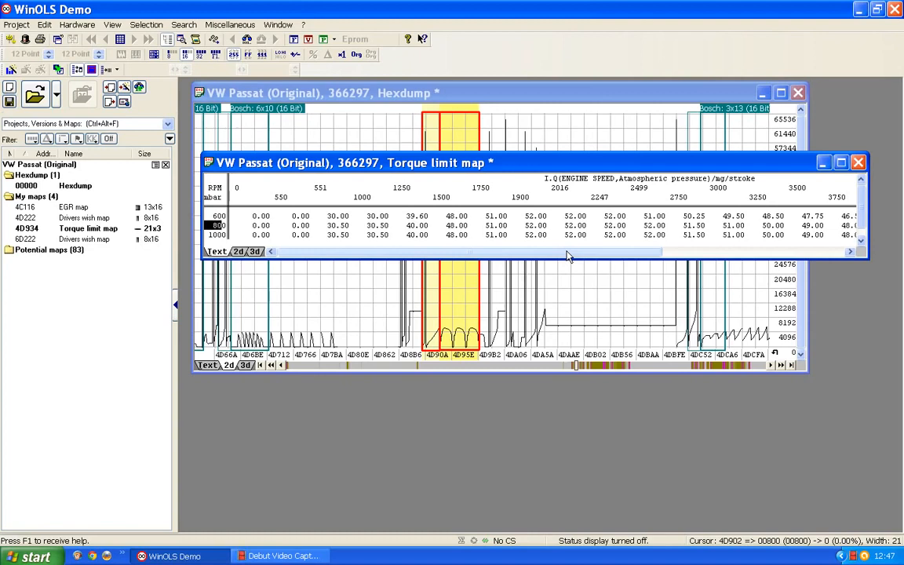
pyautogui.click(595, 227)
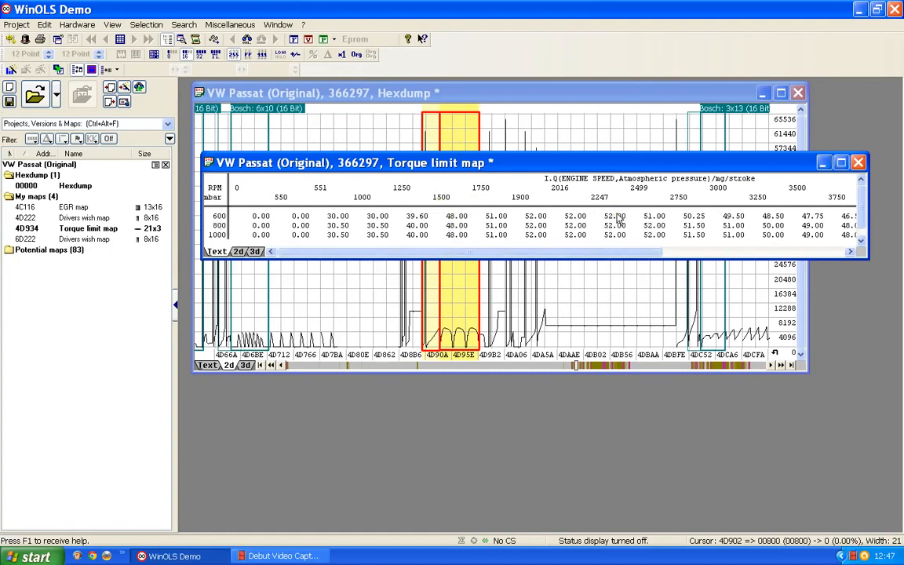
pyautogui.moveTo(606, 251); pyautogui.dragTo(813, 251)
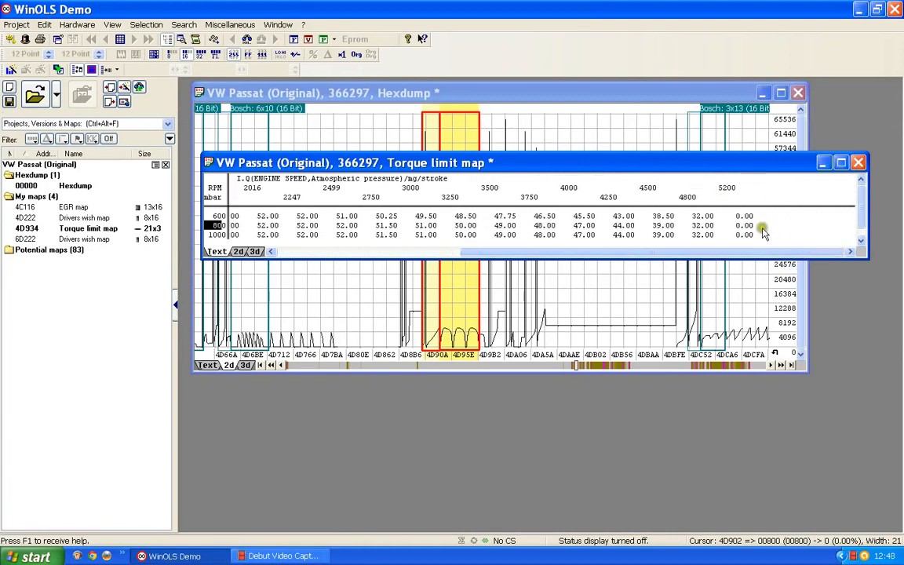
pyautogui.click(734, 227)
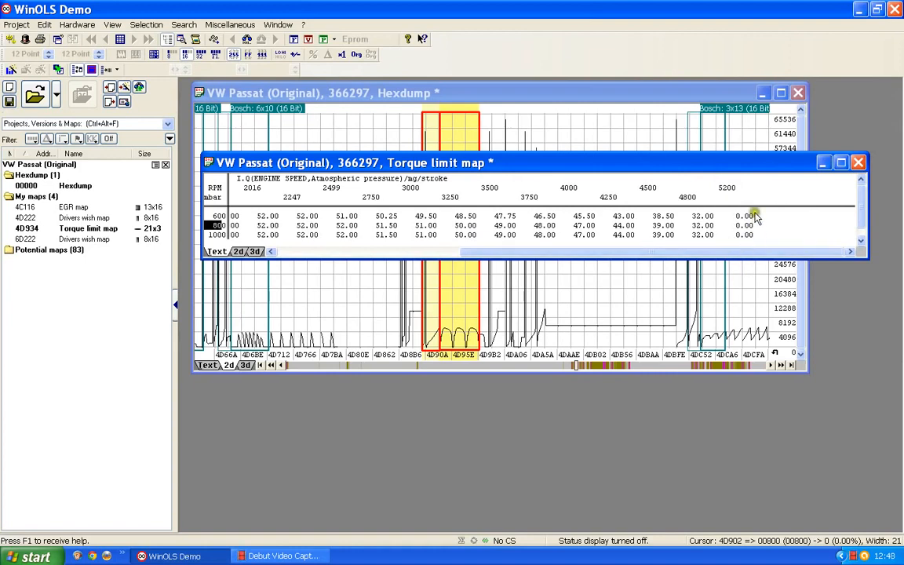